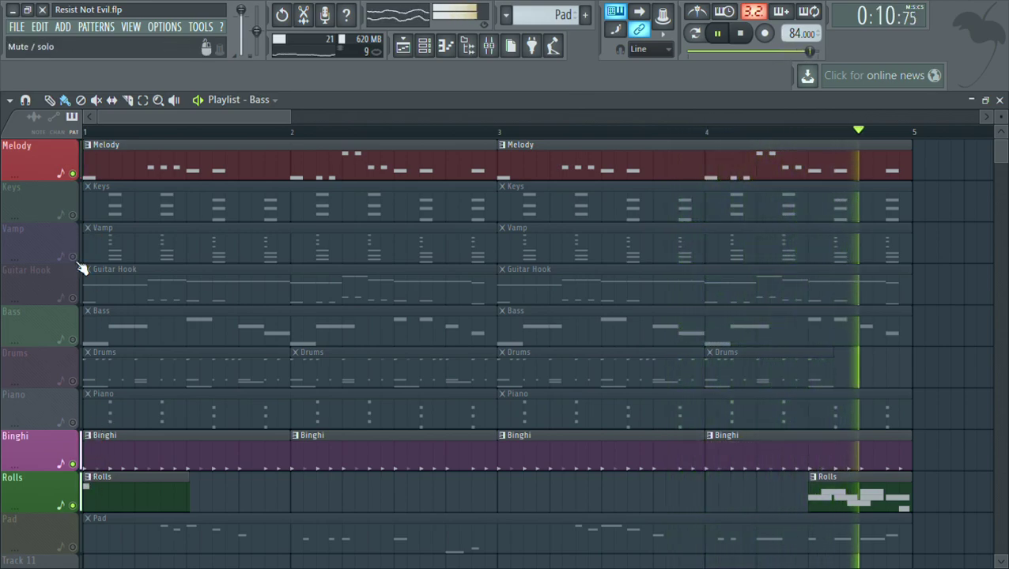
During playback, bring the Keys track in and out once, and punch the Bass track in and out repeatedly, ending with Bass unmuted
left_click(74, 215)
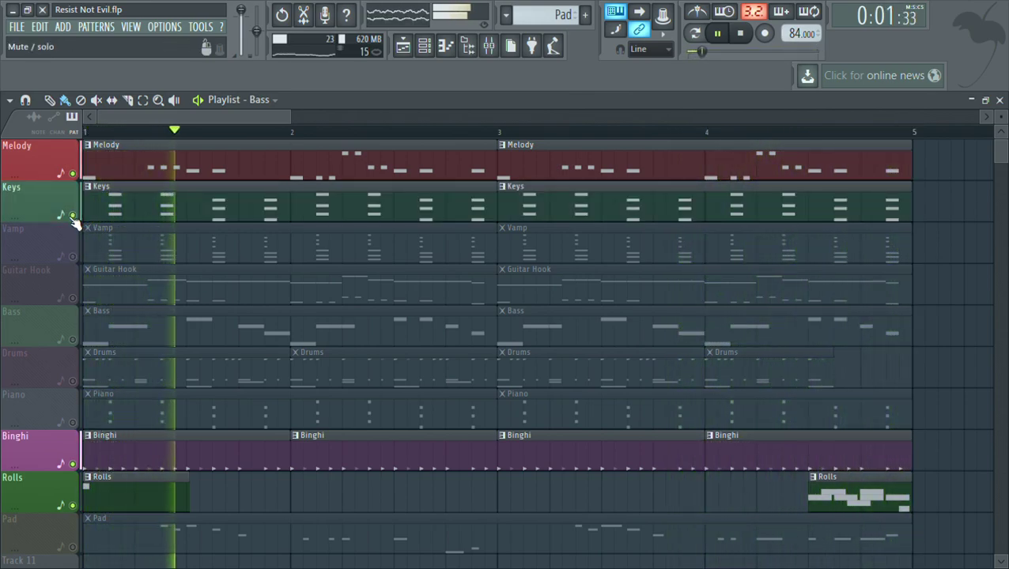
left_click(73, 215)
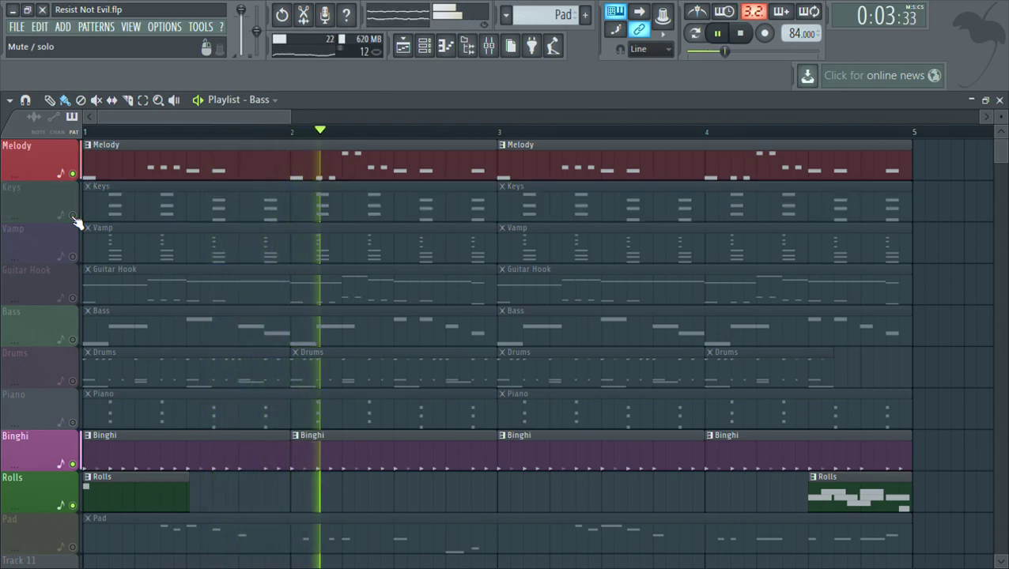
left_click(74, 341)
left_click(73, 340)
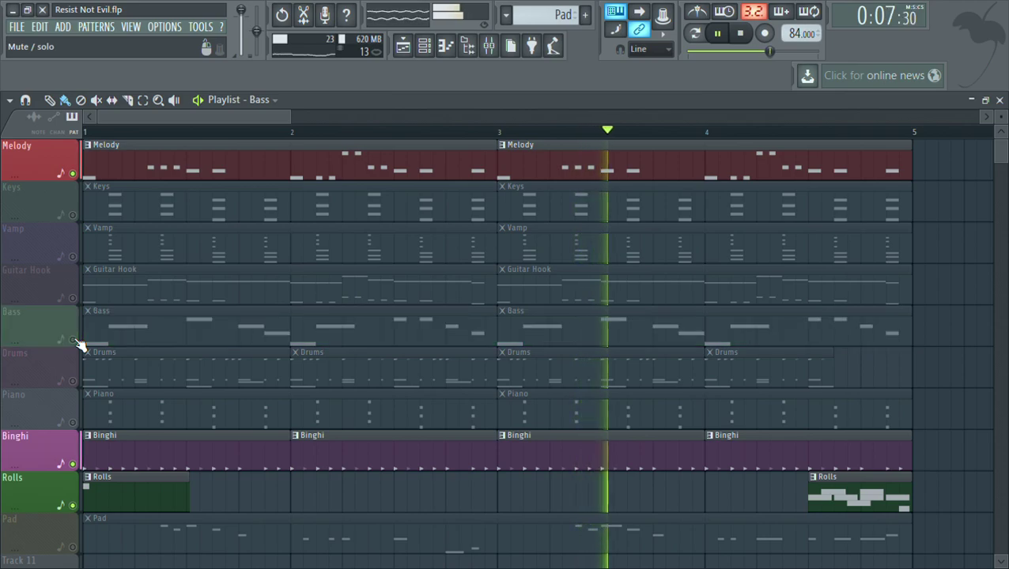
left_click(73, 340)
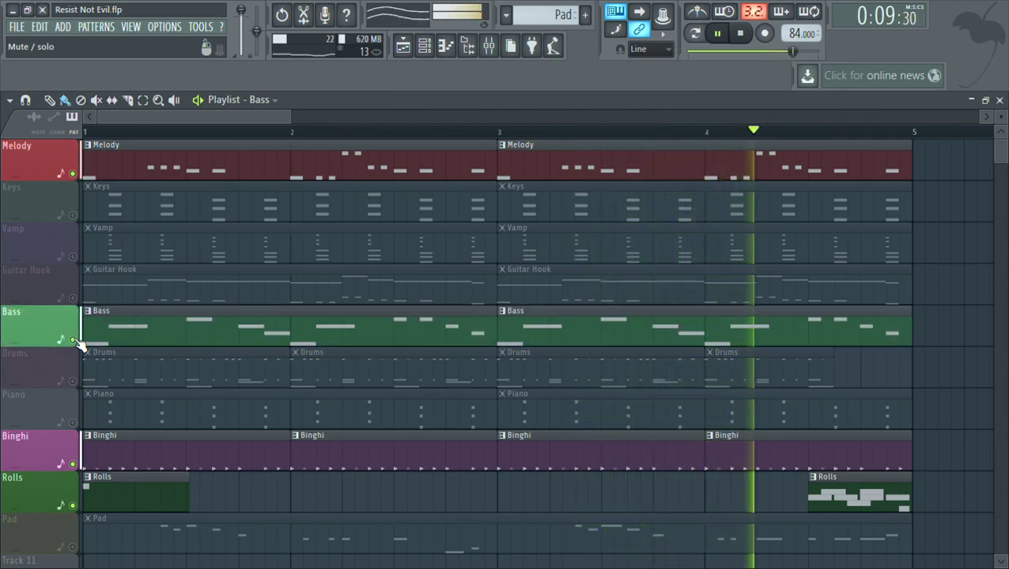
left_click(73, 341)
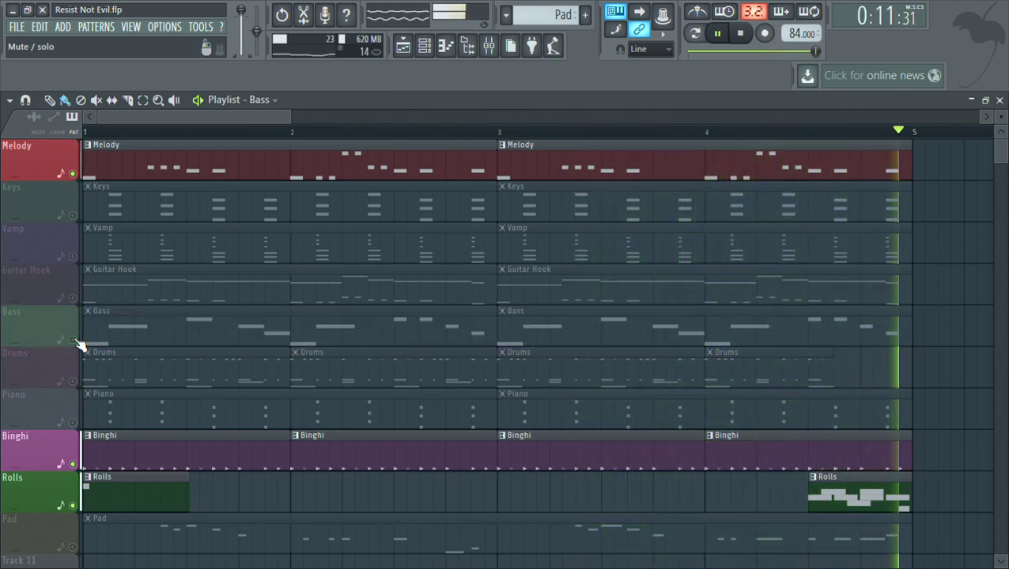
left_click(75, 341)
left_click(73, 340)
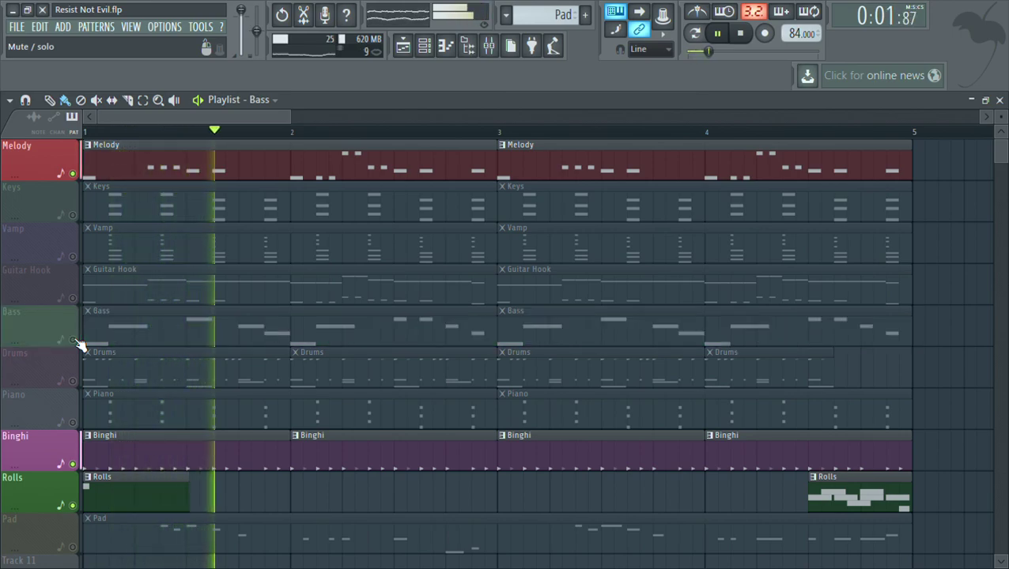
left_click(74, 340)
left_click(74, 340)
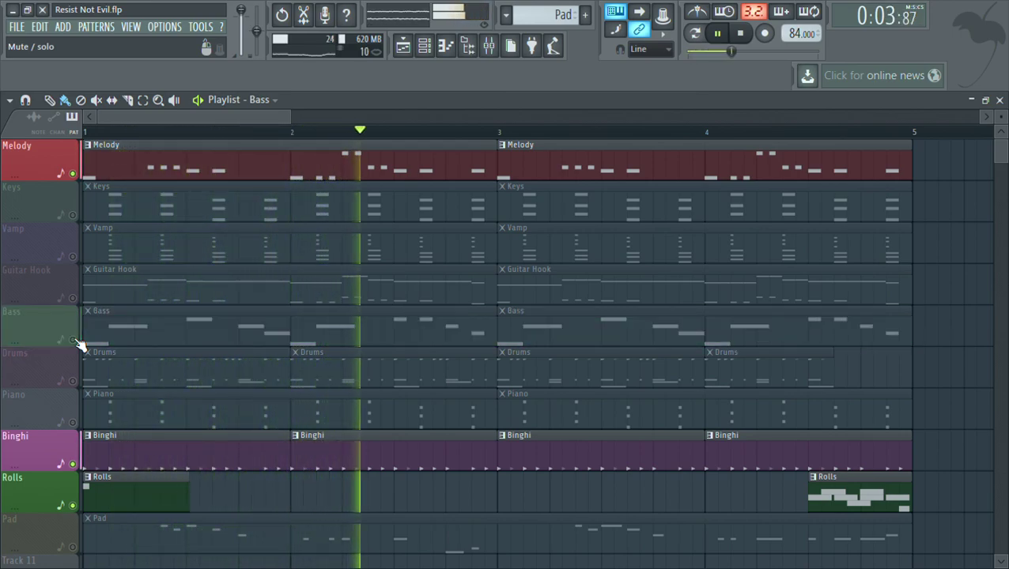
left_click(75, 341)
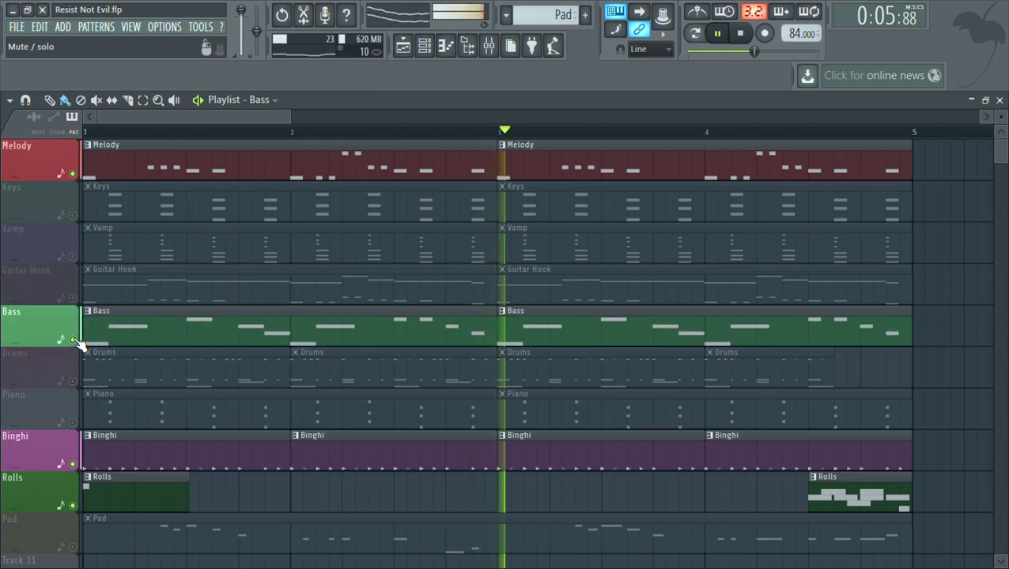
Bring in the Piano and Drums tracks and mute the Melody track while the loop plays
left_click(72, 421)
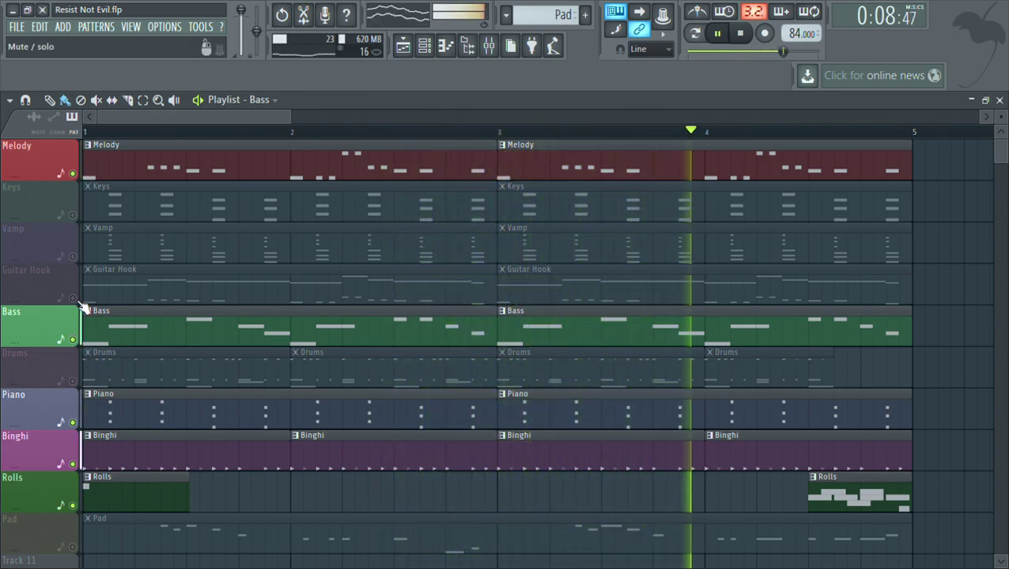
left_click(73, 381)
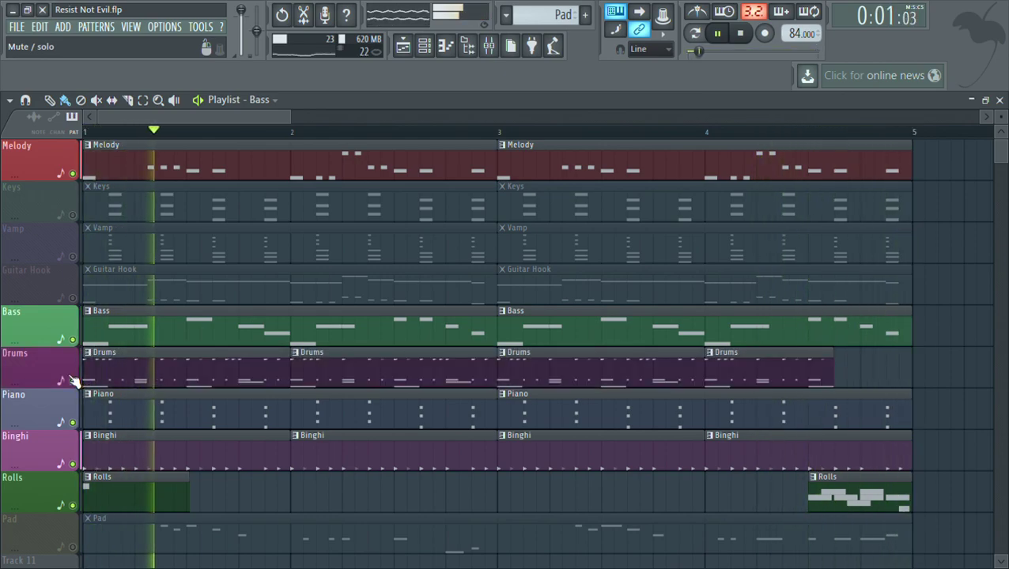
left_click(73, 174)
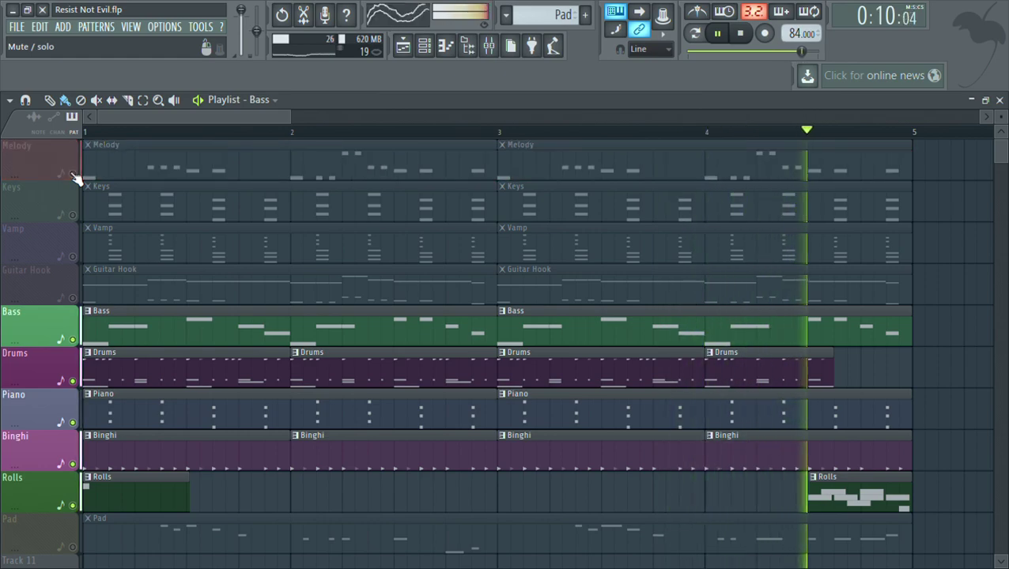
Unmute the Vamp, Guitar Hook and Keys tracks over the playing rhythm section
left_click(73, 256)
left_click(72, 298)
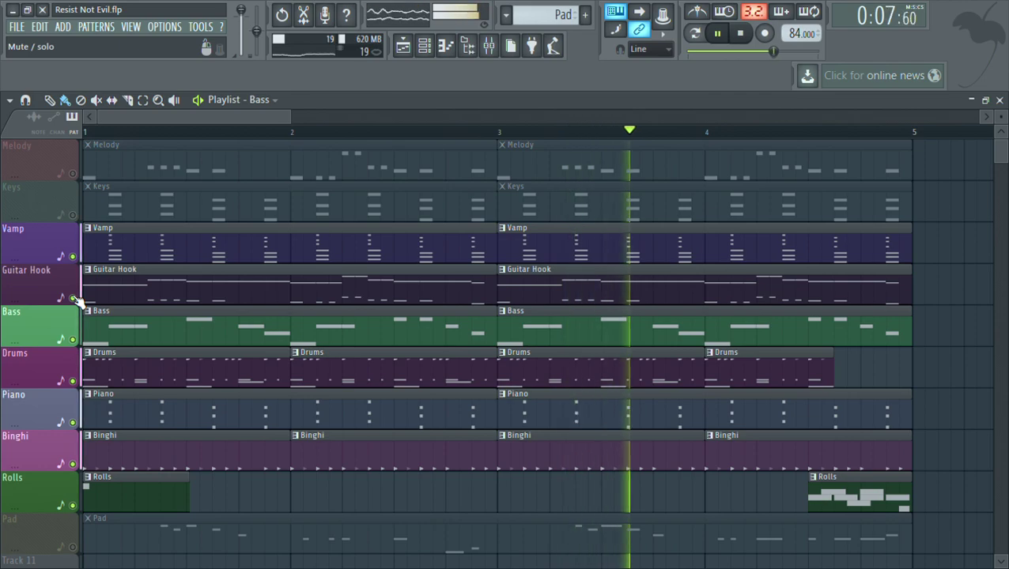
left_click(74, 217)
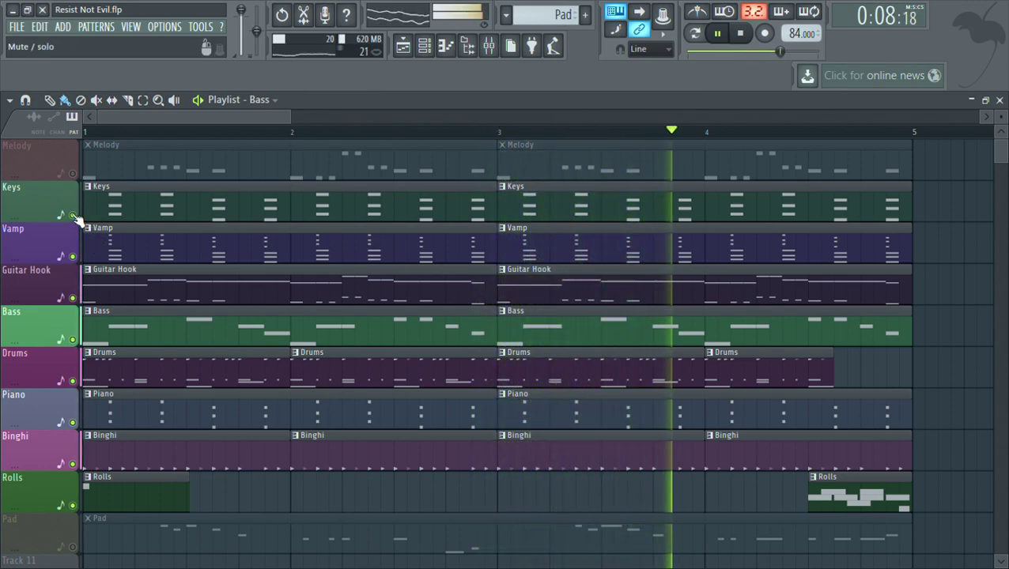
Mute the Keys, Vamp and Guitar Hook tracks and bring the Melody track back in
left_click(72, 215)
left_click(73, 256)
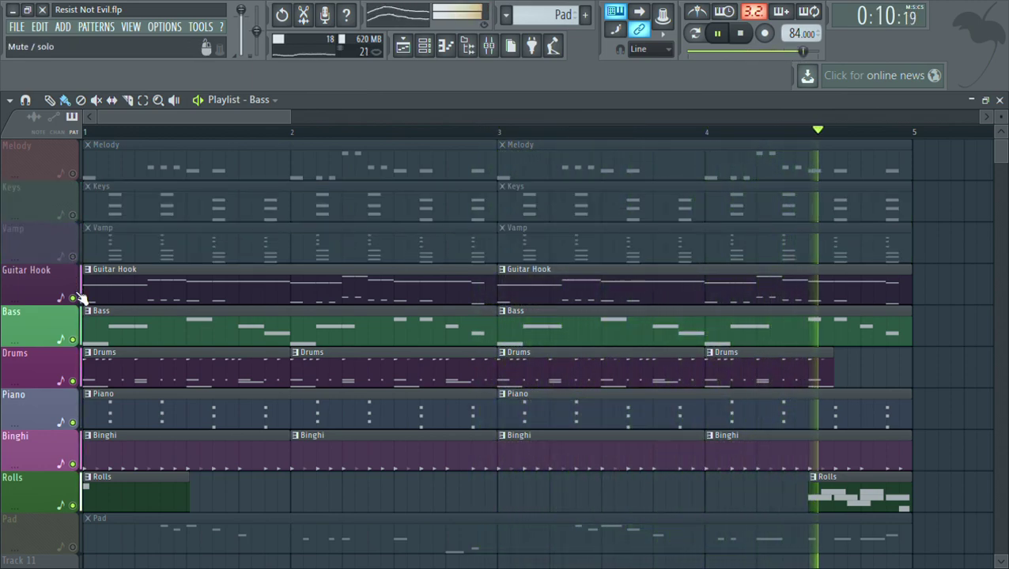
left_click(73, 298)
left_click(72, 174)
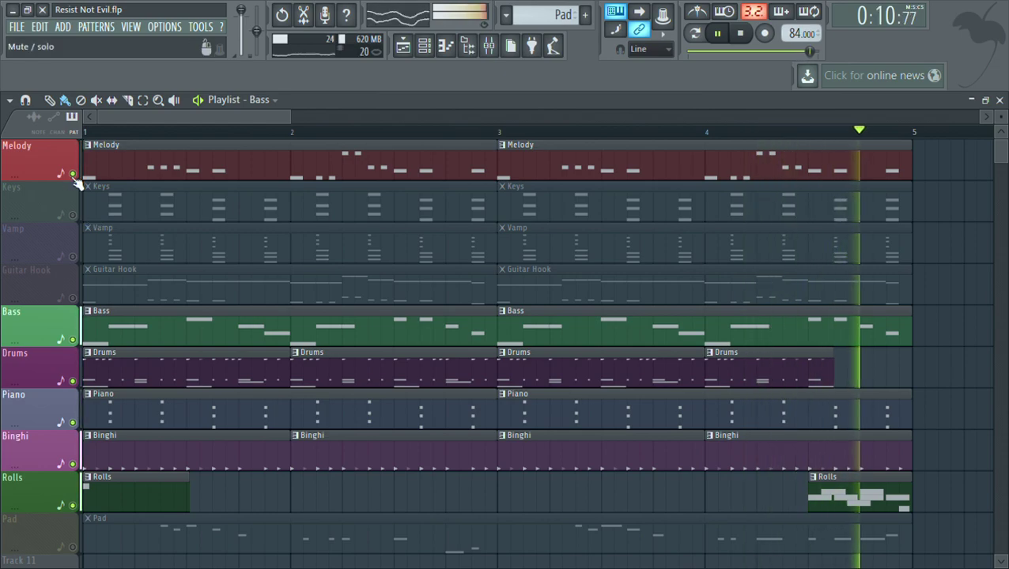
Bring the Keys track in and out once, and drop both the Melody and Bass tracks from the mix
left_click(73, 215)
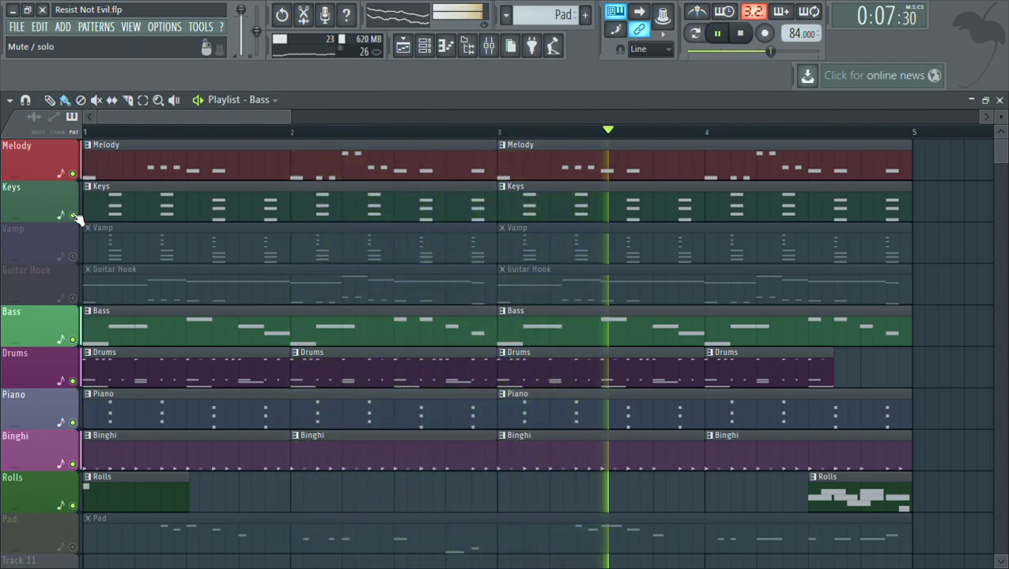
left_click(73, 214)
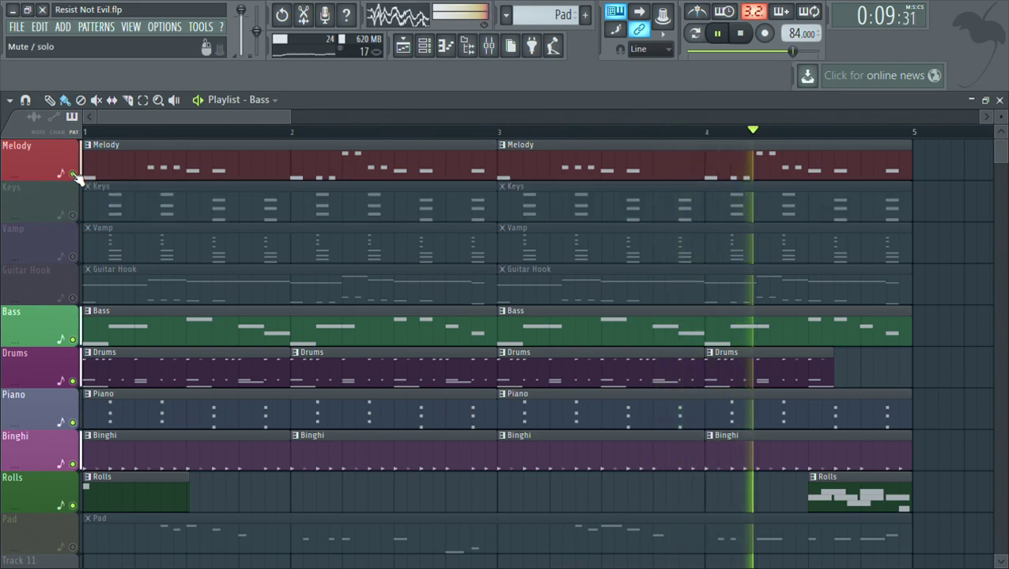
left_click(73, 174)
left_click(73, 339)
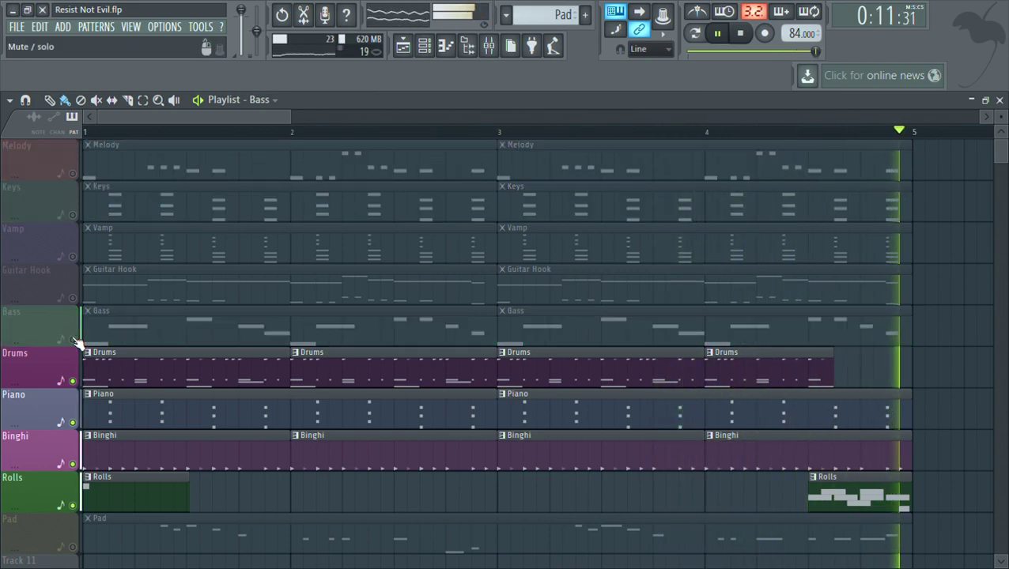
Unmute the Guitar Hook track, drop the Drums out and back in, and unmute the Bass track
left_click(73, 297)
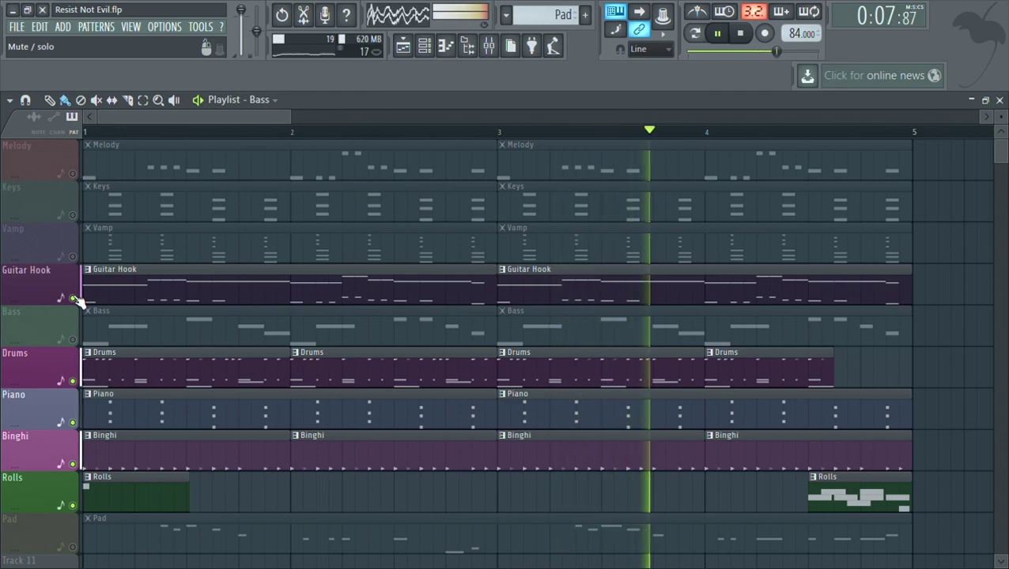
left_click(72, 382)
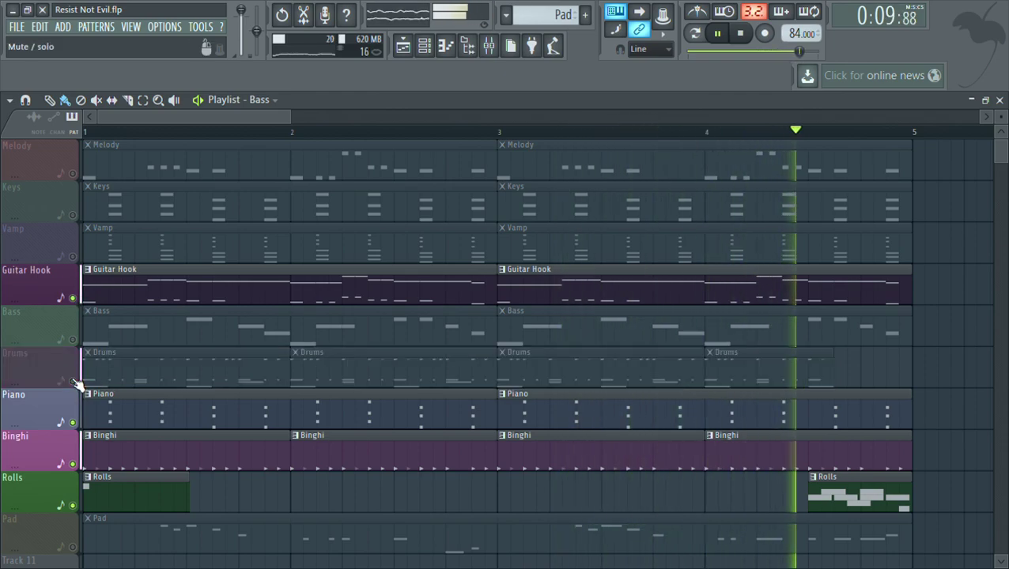
left_click(73, 381)
left_click(73, 340)
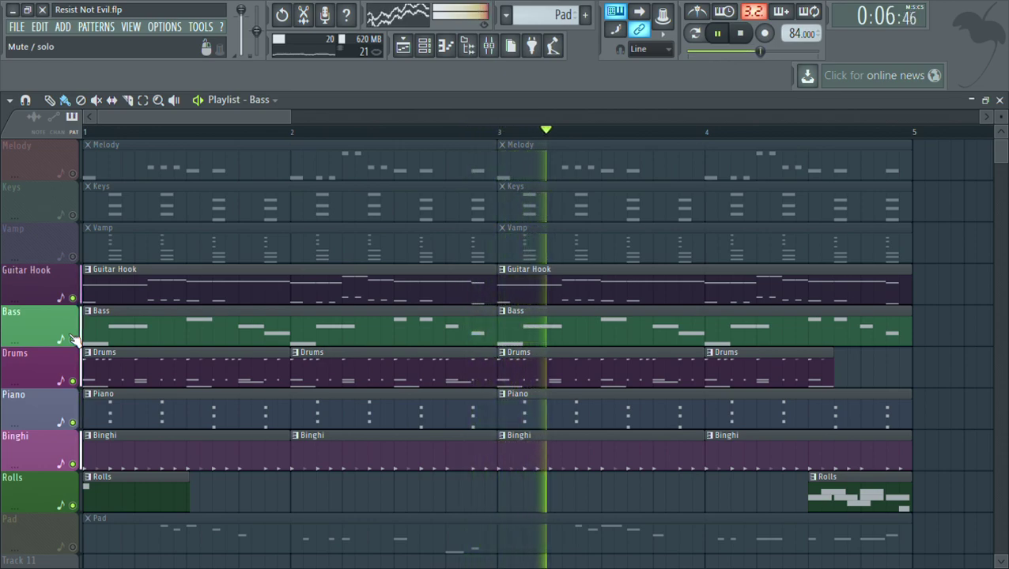
Mute the Guitar Hook track and bring in the Keys, Melody and Vamp tracks
left_click(72, 298)
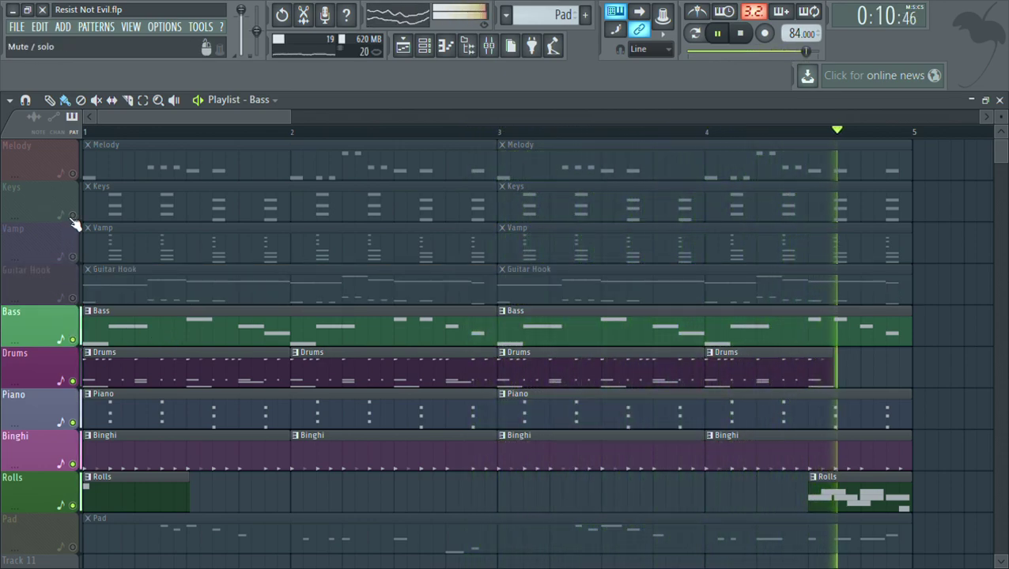
left_click(72, 216)
left_click(72, 174)
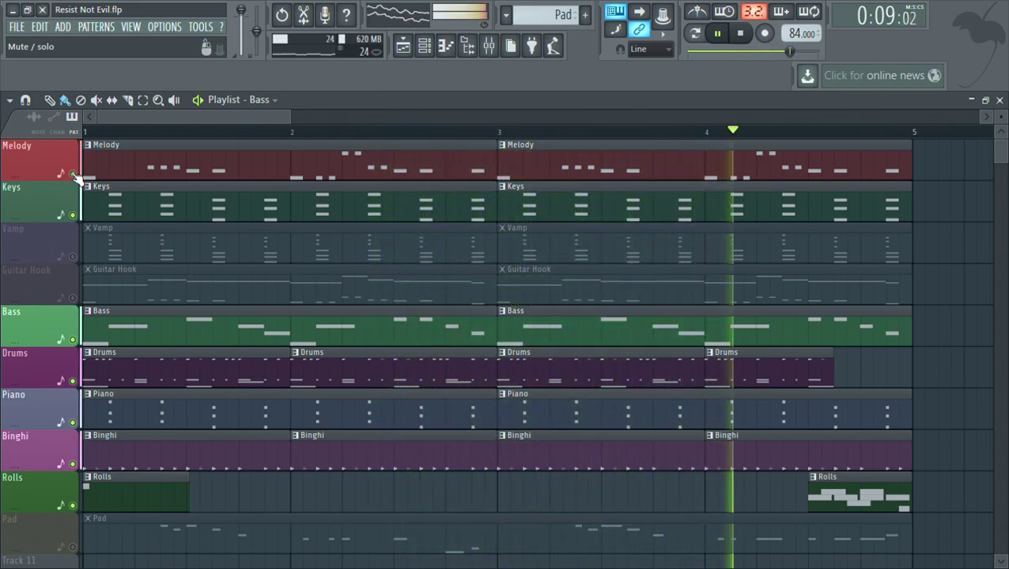
left_click(73, 257)
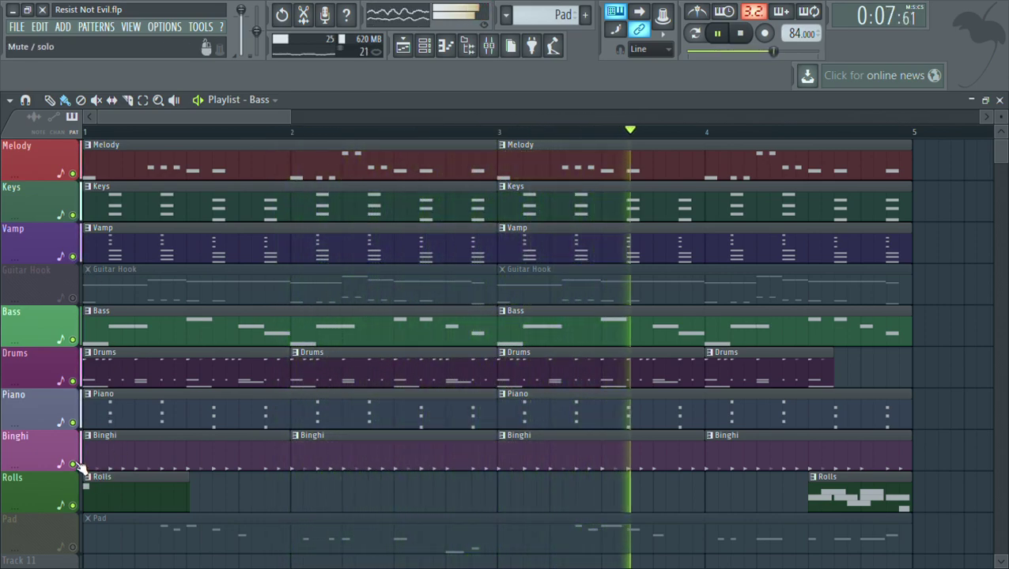
Strip the mix down by muting the Drums, Bass and Keys tracks
left_click(72, 381)
left_click(72, 340)
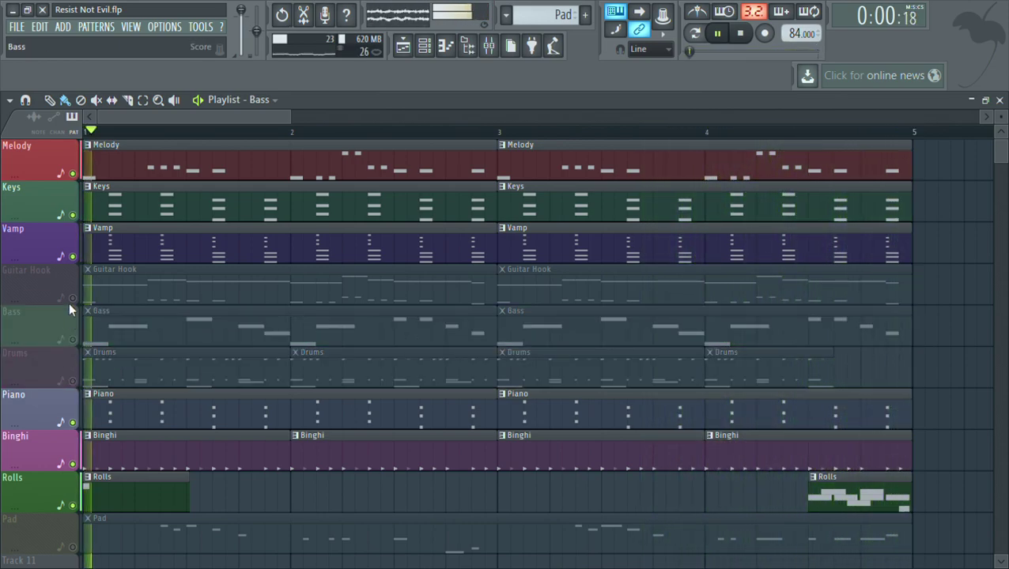
left_click(73, 215)
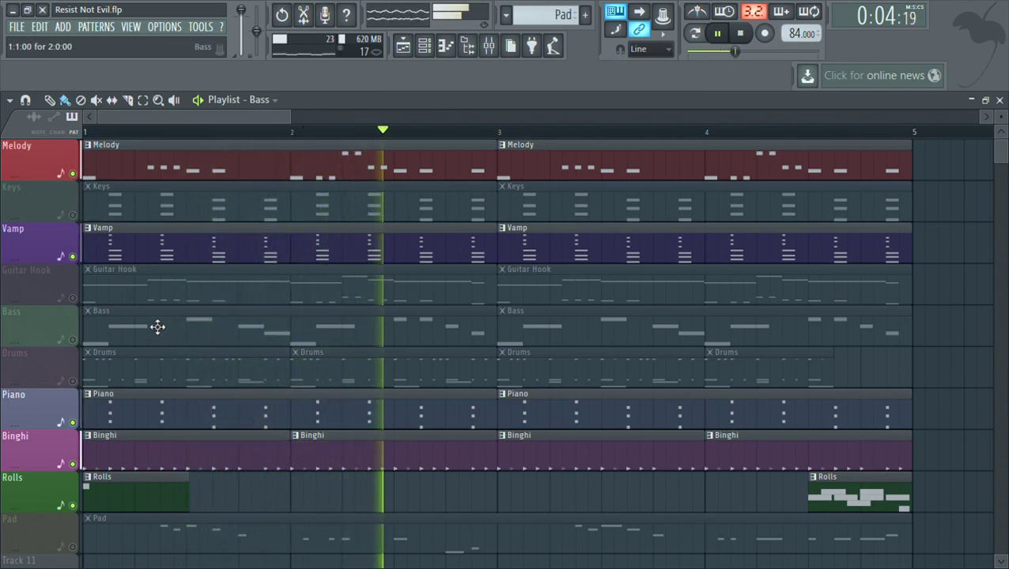
Build the mix back up by unmuting the Pad, Guitar Hook, Bass and Drums tracks one after another
left_click(73, 550)
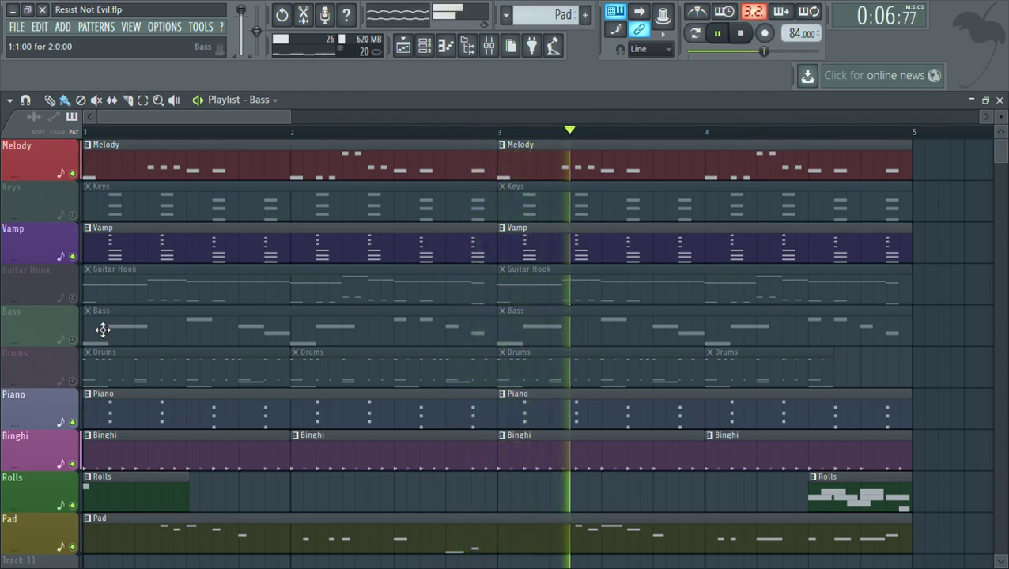
left_click(72, 299)
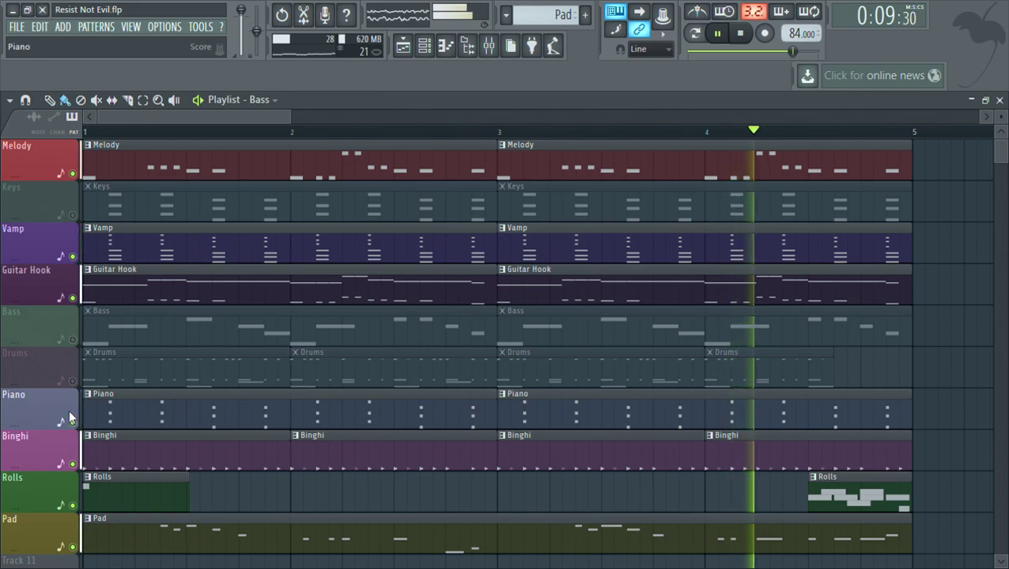
left_click(73, 341)
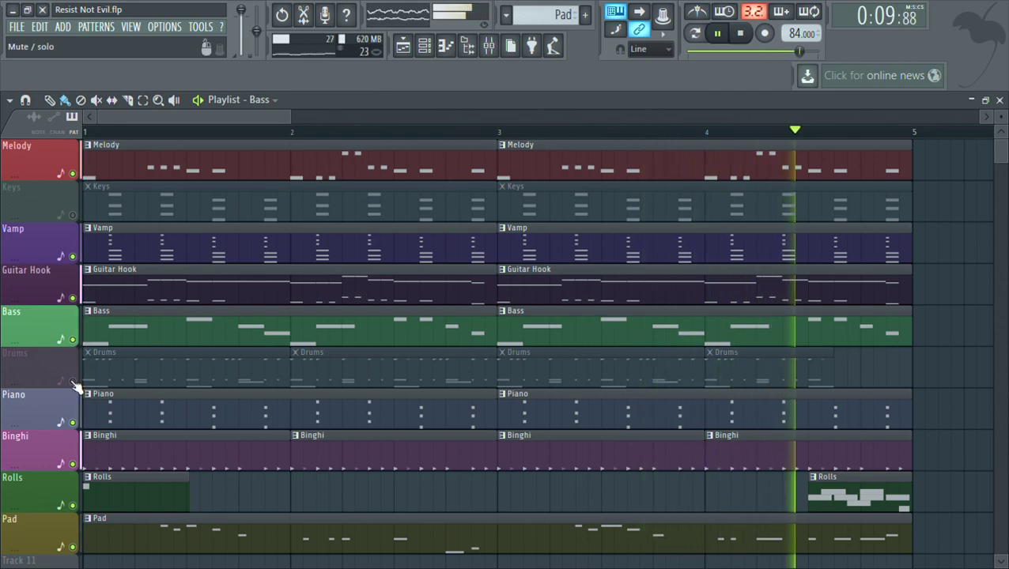
left_click(72, 381)
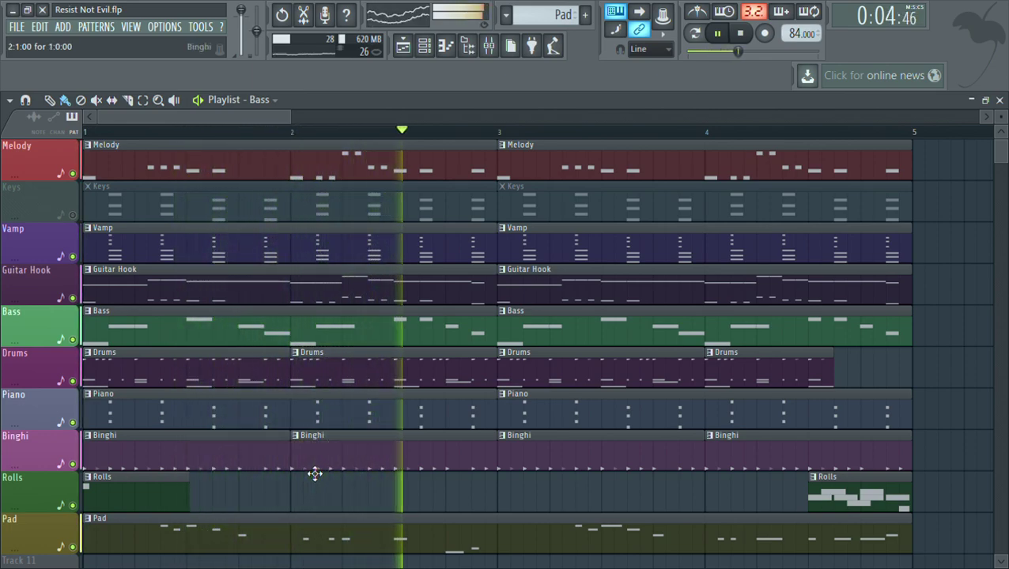
Mute the Melody track, unmute Keys, and thin out the mix by muting the Pad, Piano and Guitar Hook tracks
left_click(72, 174)
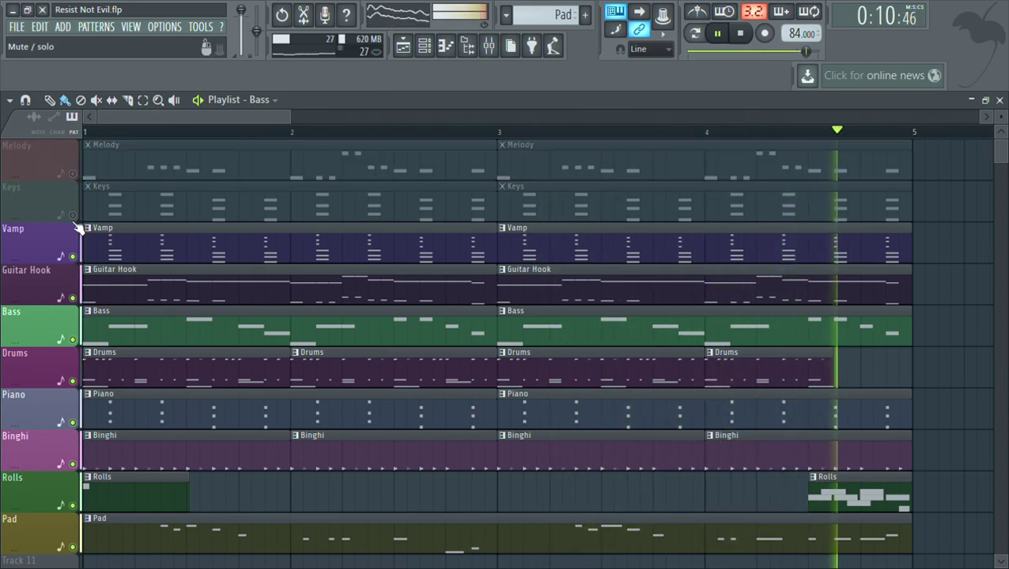
left_click(74, 215)
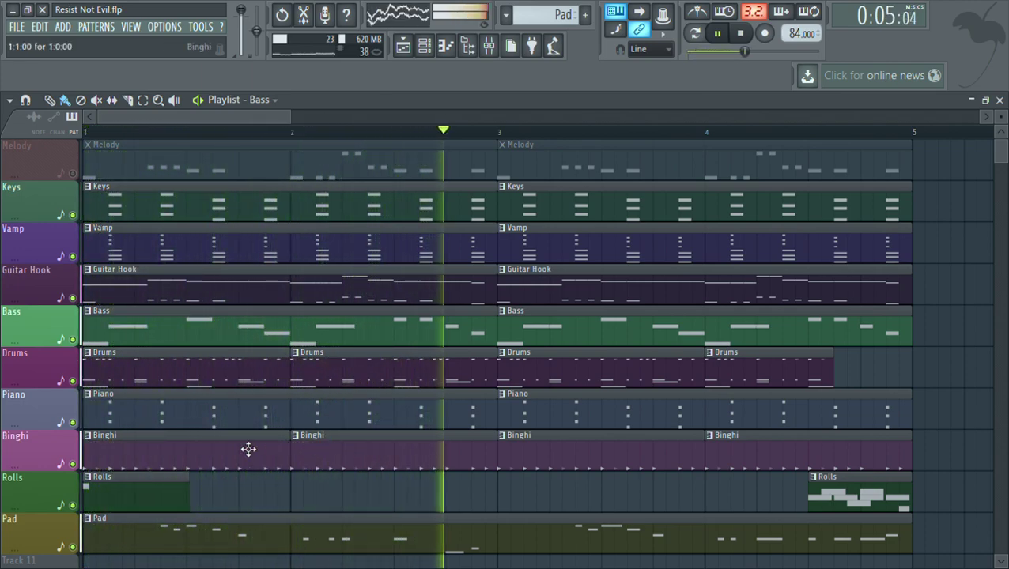
left_click(72, 547)
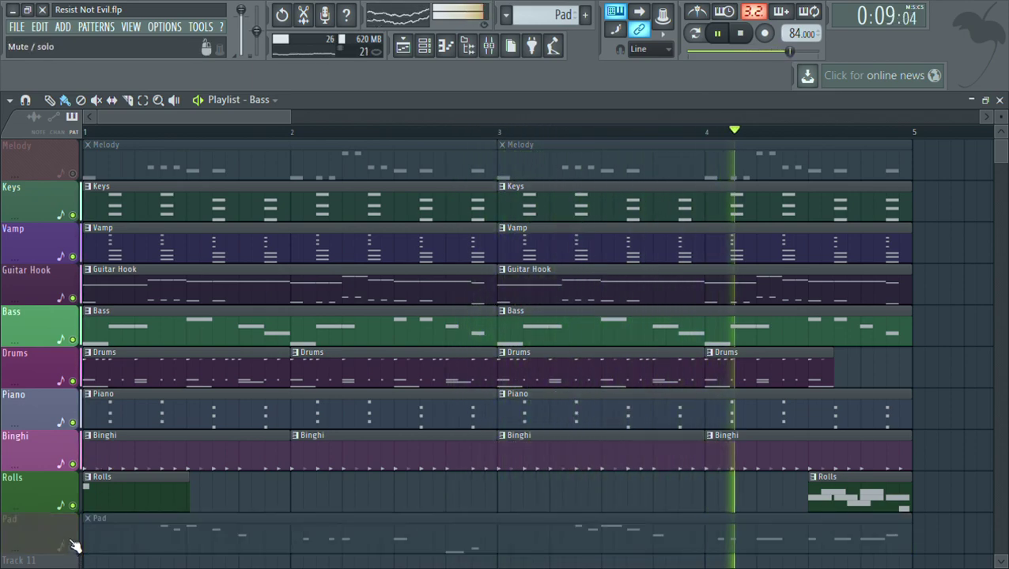
left_click(72, 423)
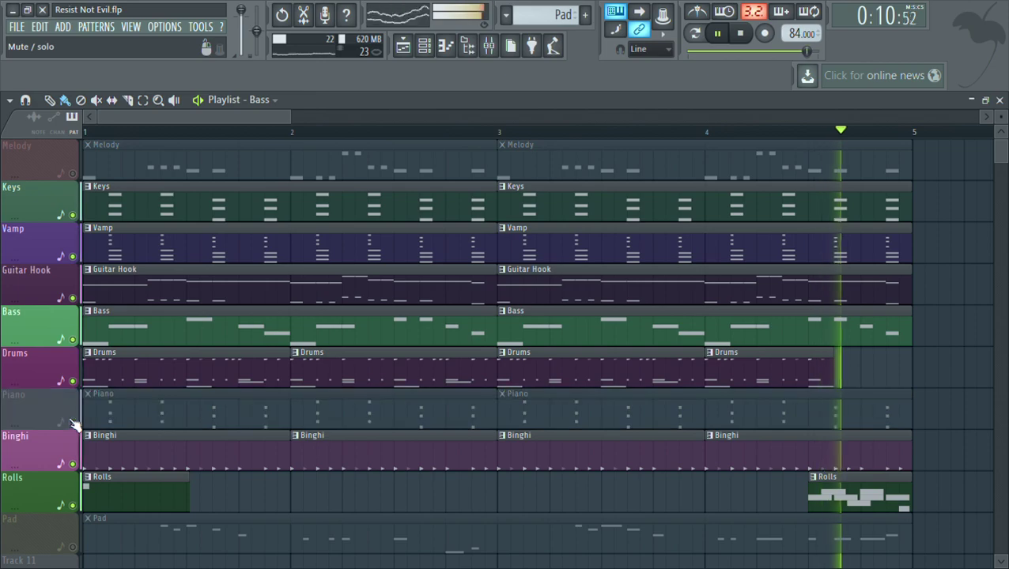
left_click(72, 298)
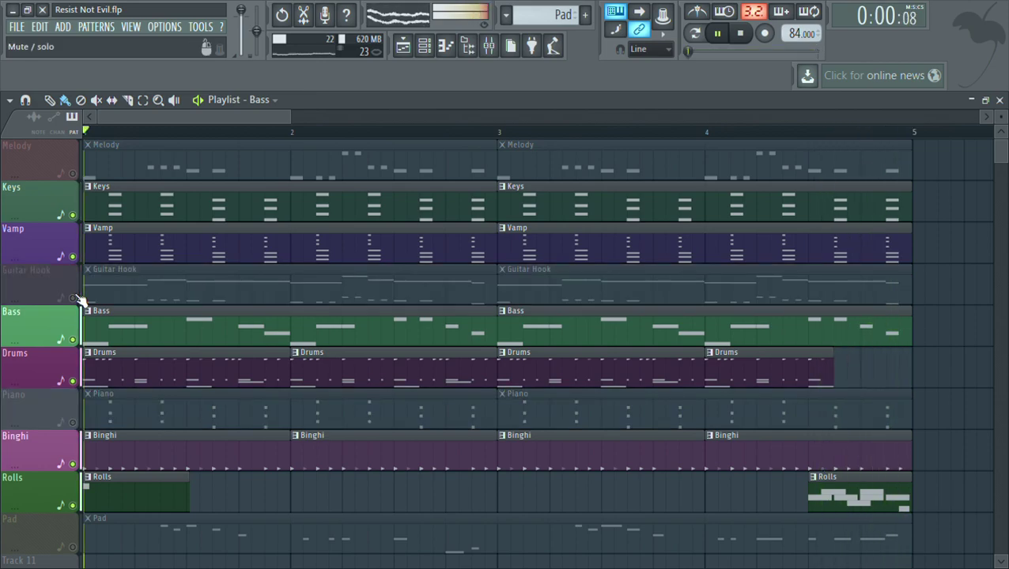
Fade out the song by lowering the Master track's volume in the mixer to about 41% (-15.6 dB)
left_click(491, 52)
left_click_drag(80, 227, 81, 229)
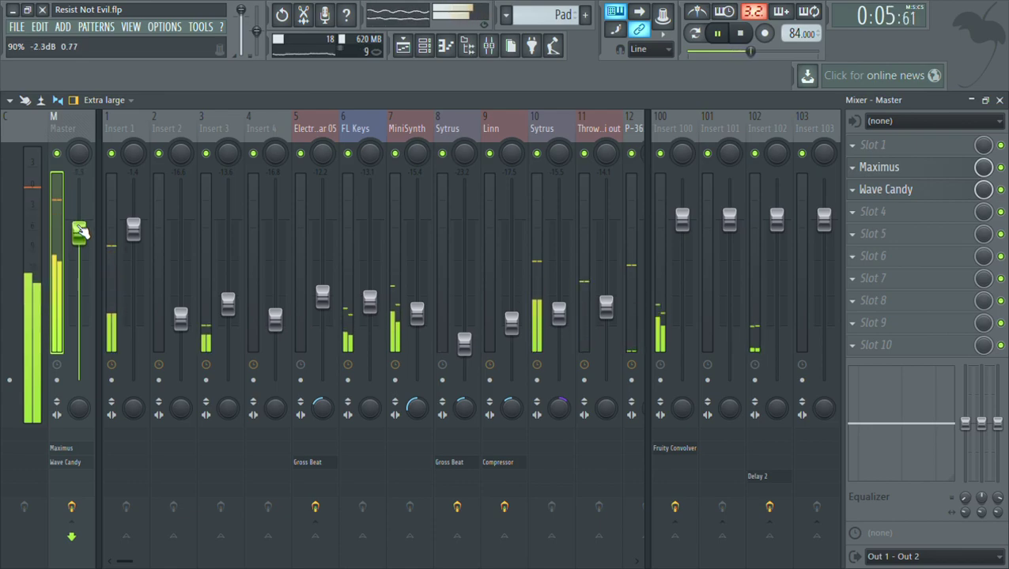
scroll(83, 230, "down", 2)
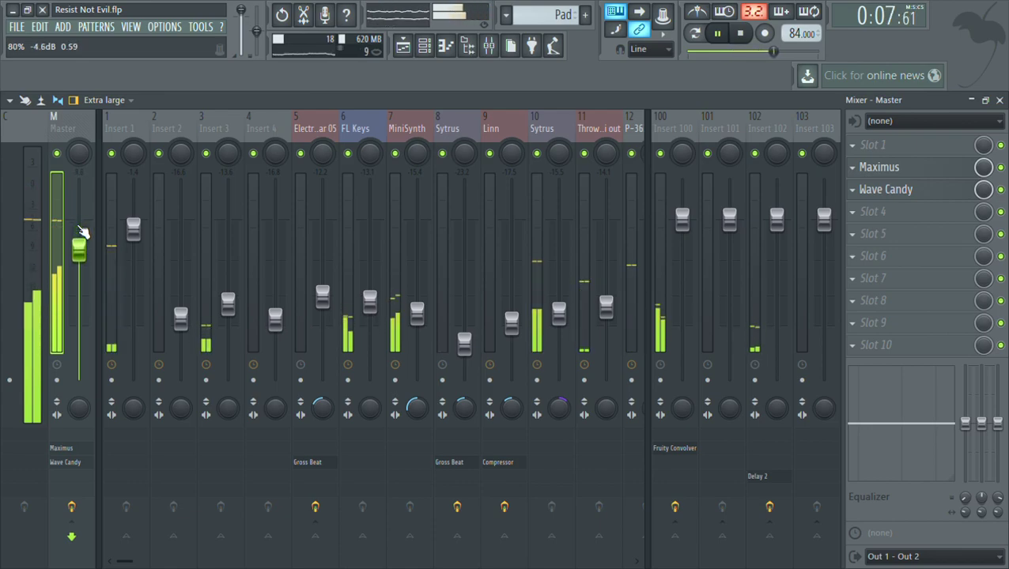
scroll(82, 231, "down", 4)
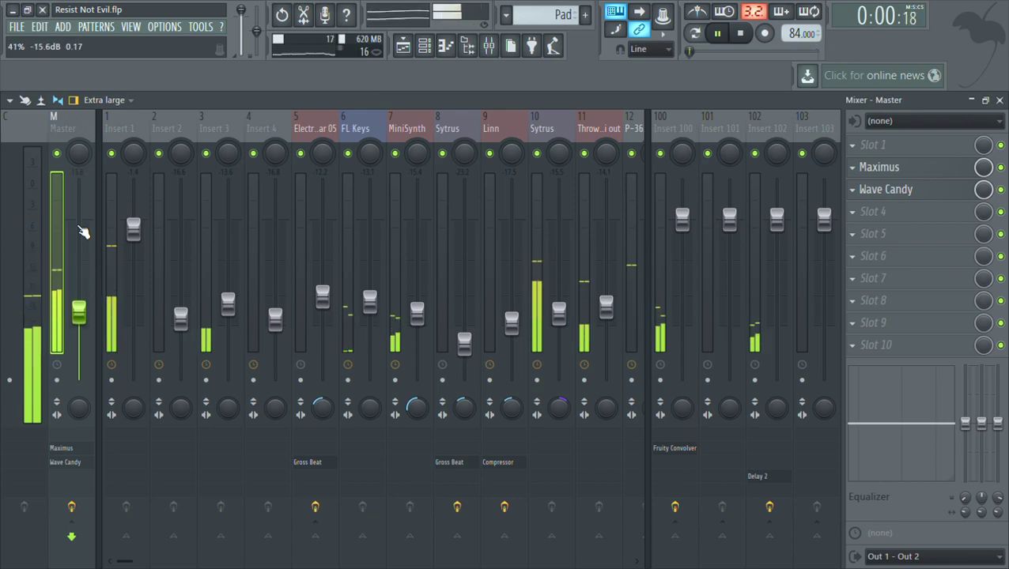